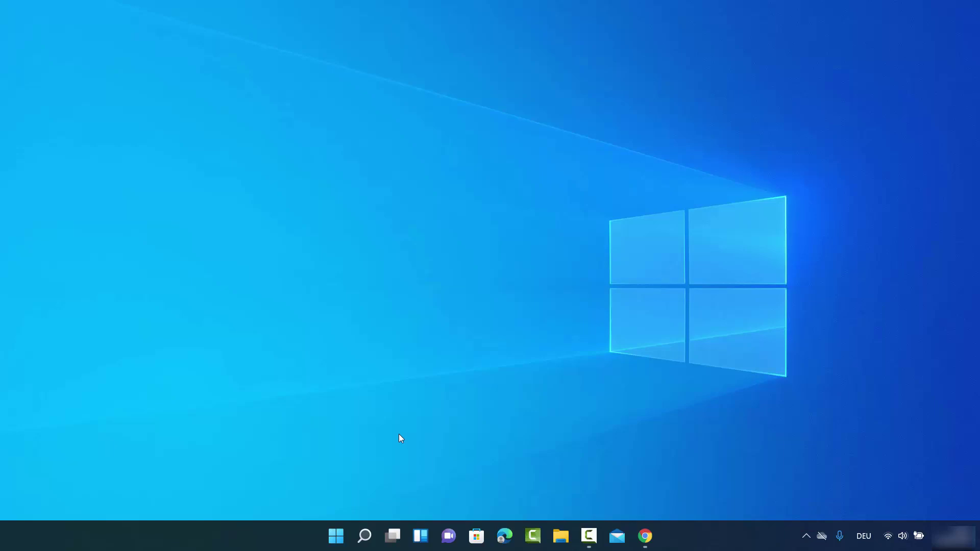
Bring up the 'Select here to search' flyout from the taskbar Search icon.
{"action": "mouse_move", "coordinate": [365, 539]}
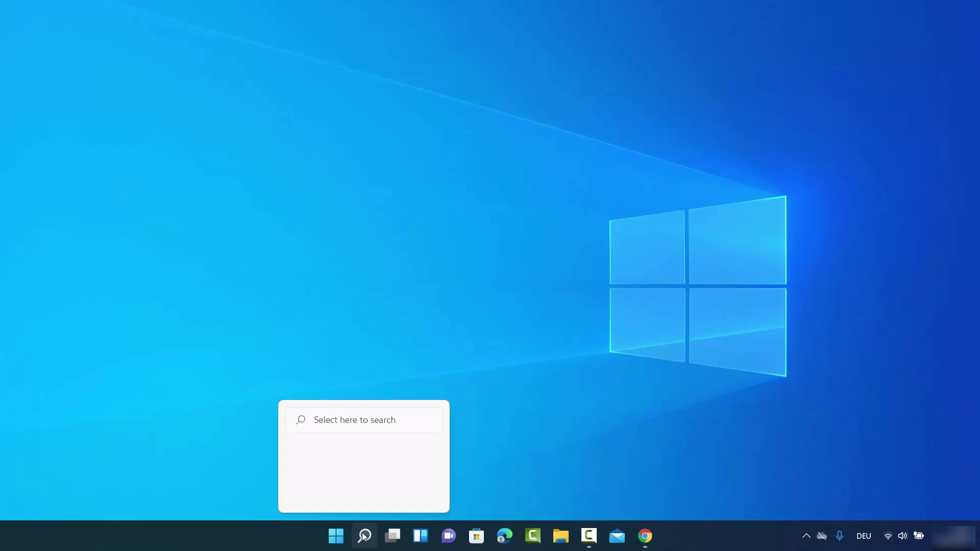
Search apps only for 'vysor' and choose Uninstall for the Vysor best match.
{"action": "left_click", "coordinate": [364, 537]}
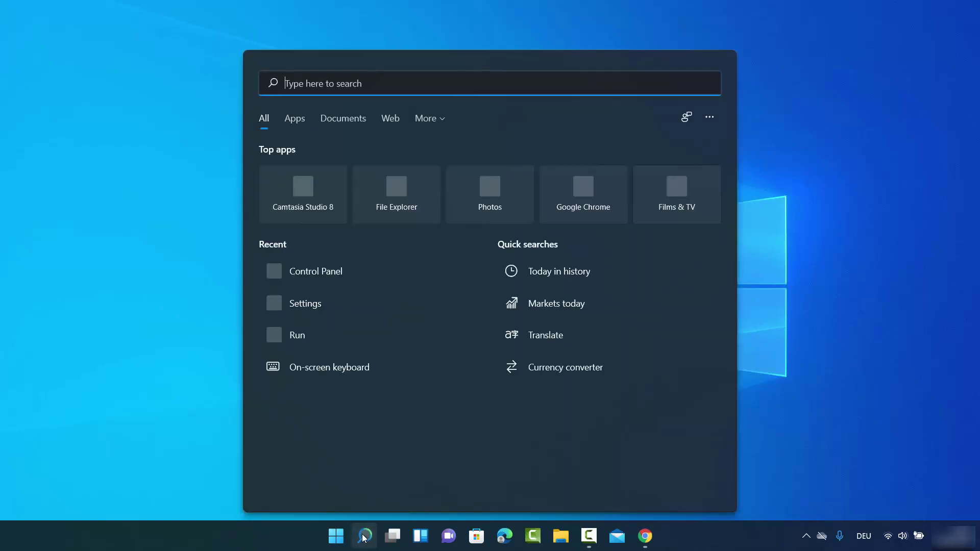
{"action": "left_click", "coordinate": [295, 119]}
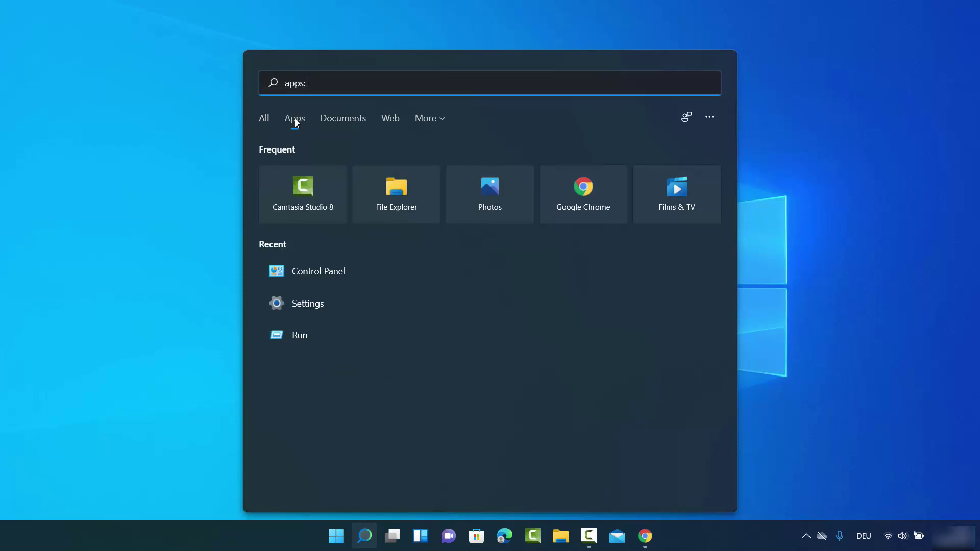
{"action": "type", "text": "vy"}
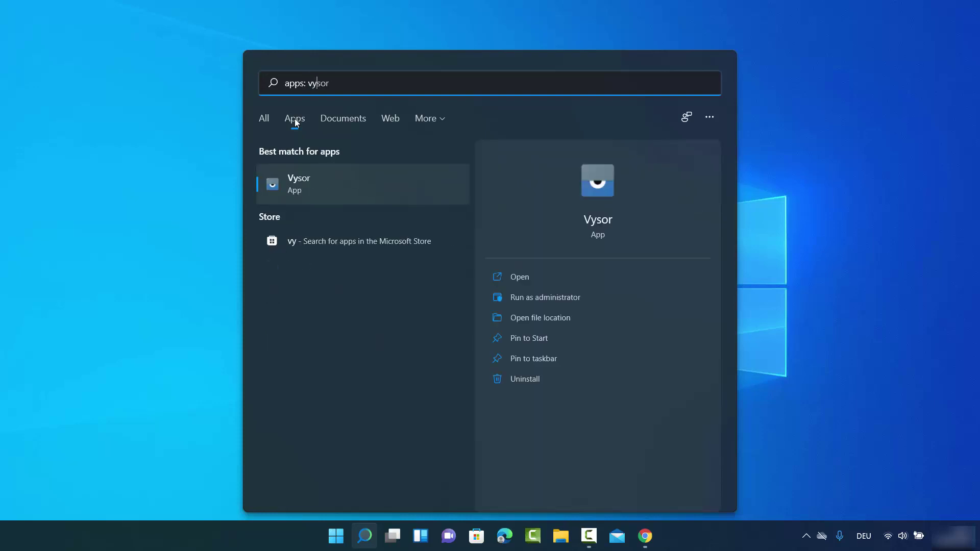
{"action": "type", "text": "sor"}
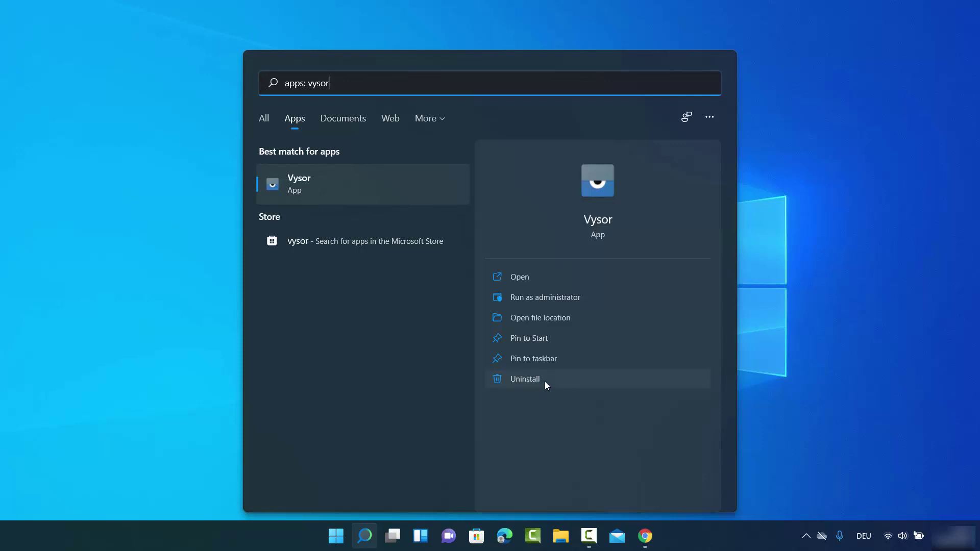
{"action": "left_click", "coordinate": [524, 379]}
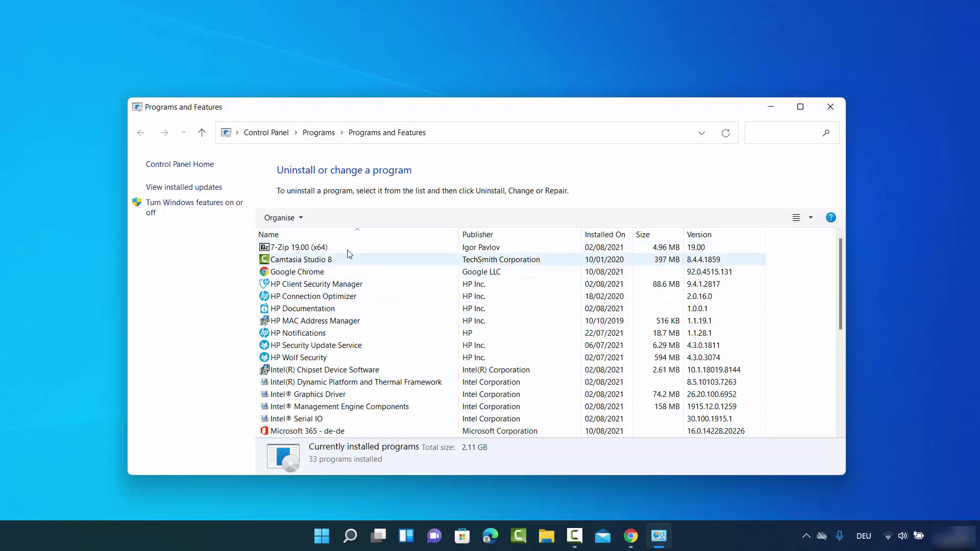
Uninstall Vysor from Programs and Features, confirm it's gone, and close the window.
{"action": "scroll", "coordinate": [327, 291], "scroll_direction": "down", "scroll_amount": 5}
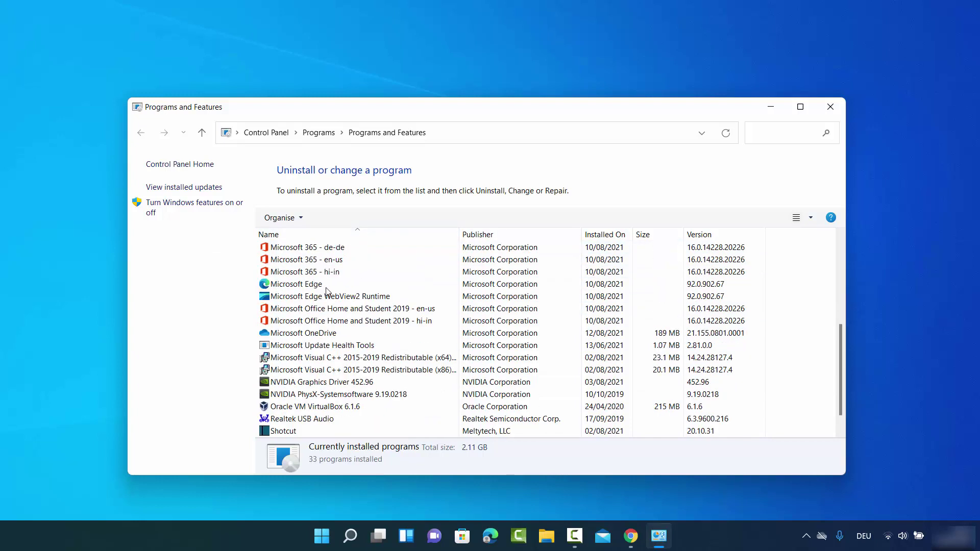
{"action": "scroll", "coordinate": [327, 291], "scroll_direction": "down", "scroll_amount": 1}
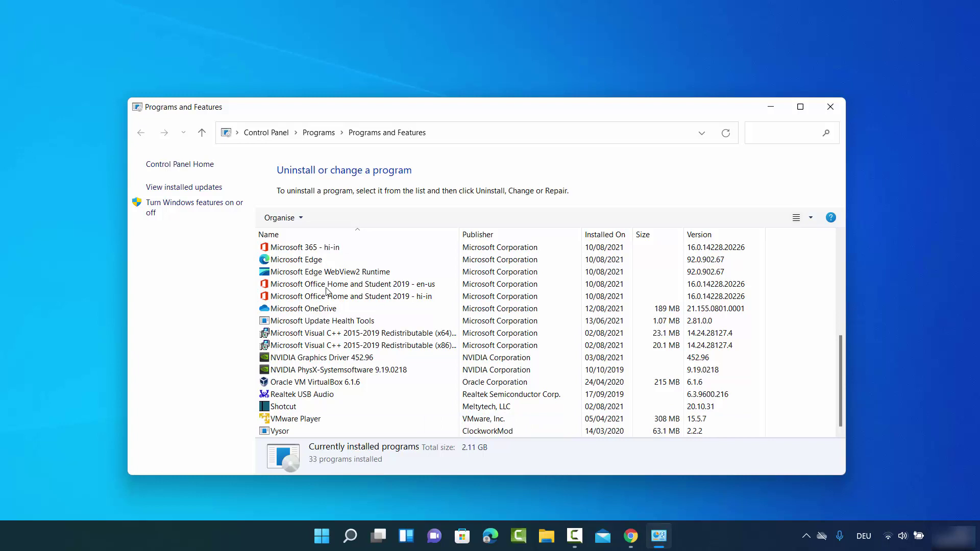
{"action": "left_click", "coordinate": [284, 433]}
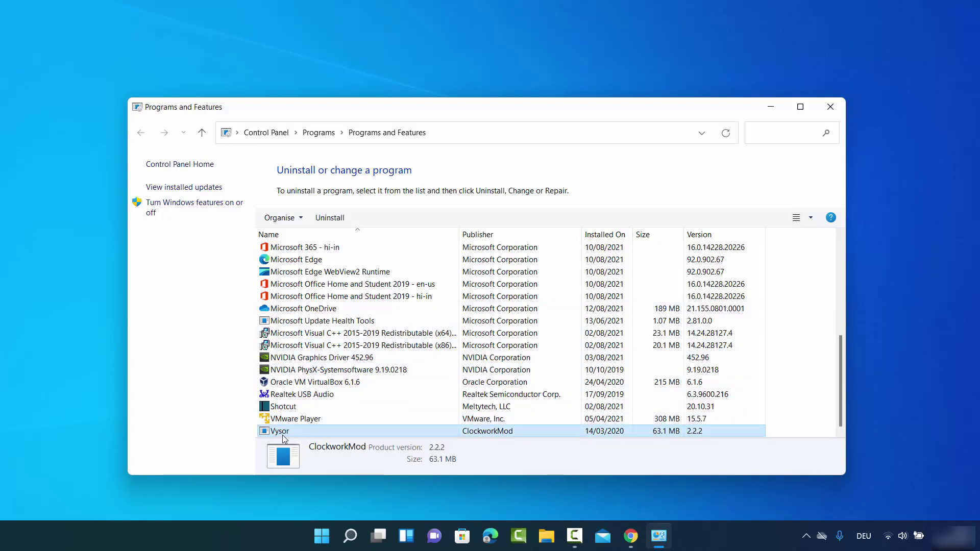
{"action": "left_click", "coordinate": [335, 218]}
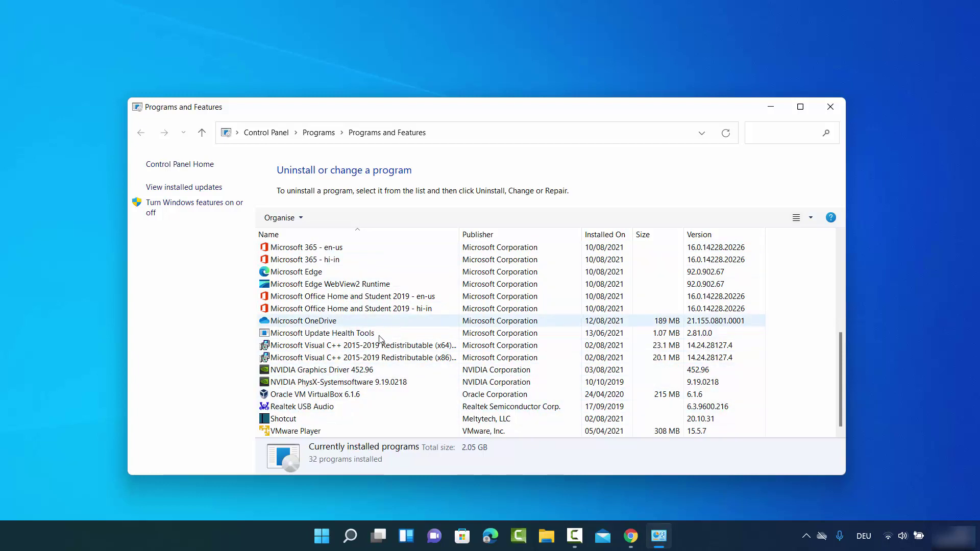
{"action": "scroll", "coordinate": [376, 338], "scroll_direction": "up", "scroll_amount": 6}
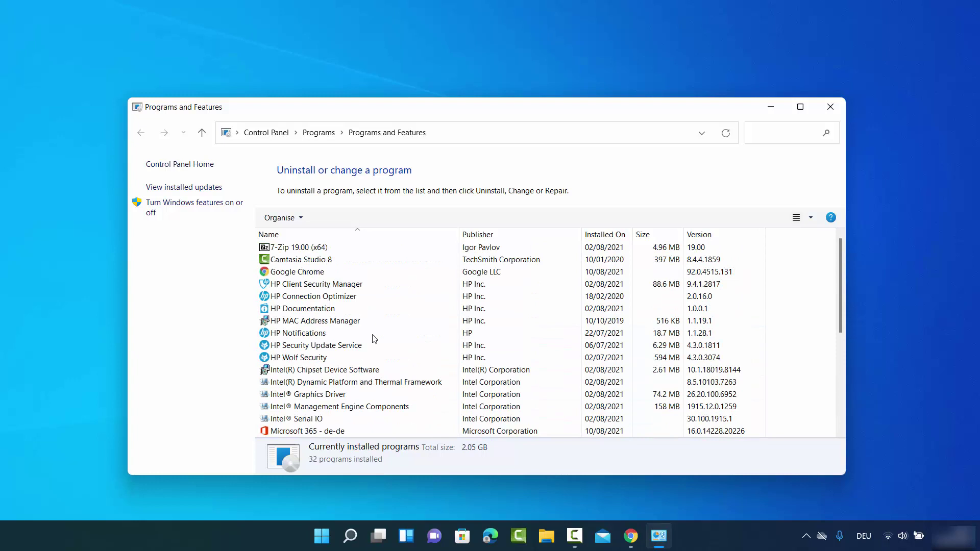
{"action": "scroll", "coordinate": [375, 339], "scroll_direction": "down", "scroll_amount": 5}
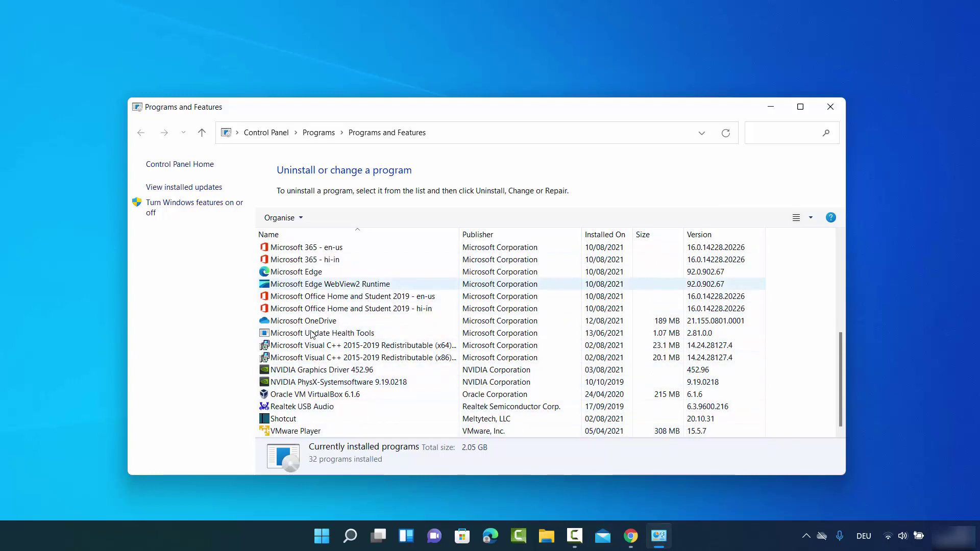
{"action": "left_click", "coordinate": [830, 108]}
{"action": "left_click", "coordinate": [372, 525]}
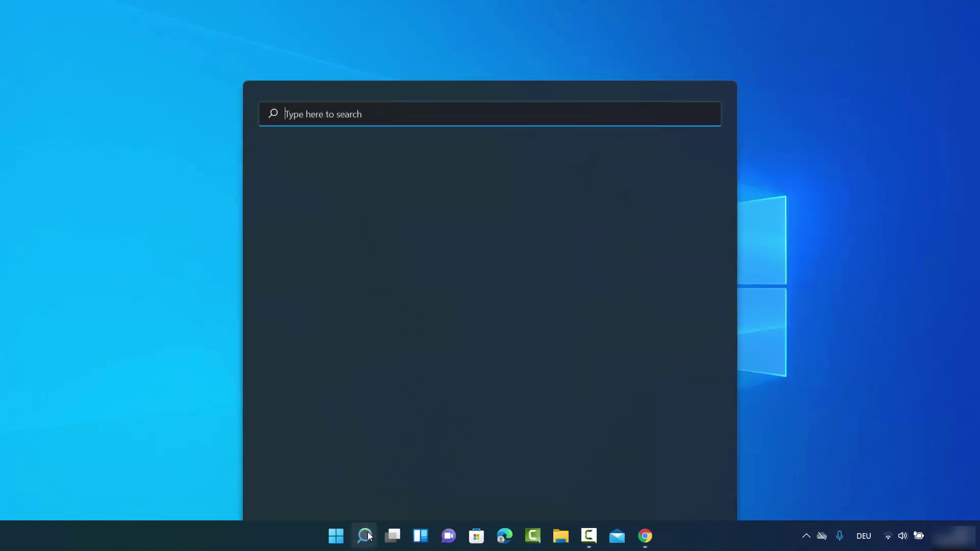
{"action": "left_click", "coordinate": [293, 119]}
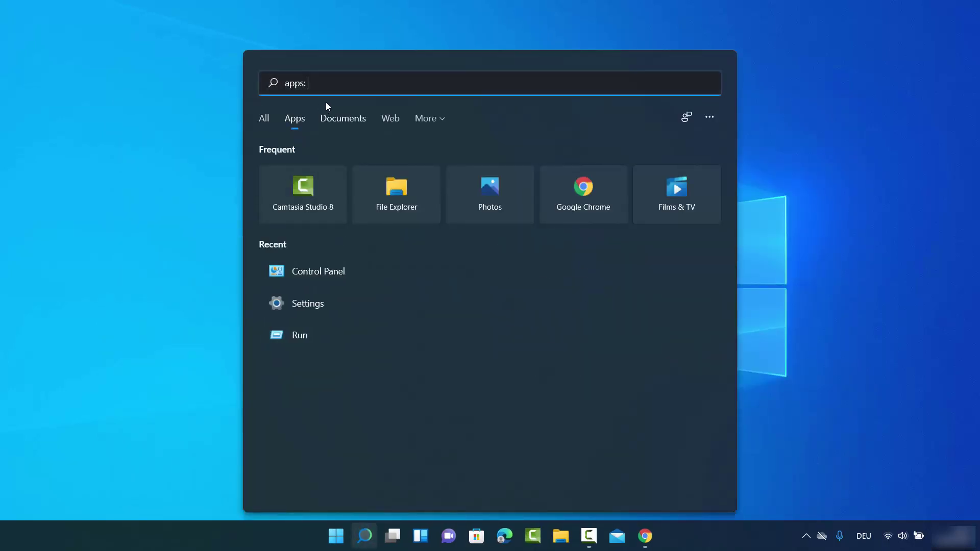
{"action": "type", "text": "vy"}
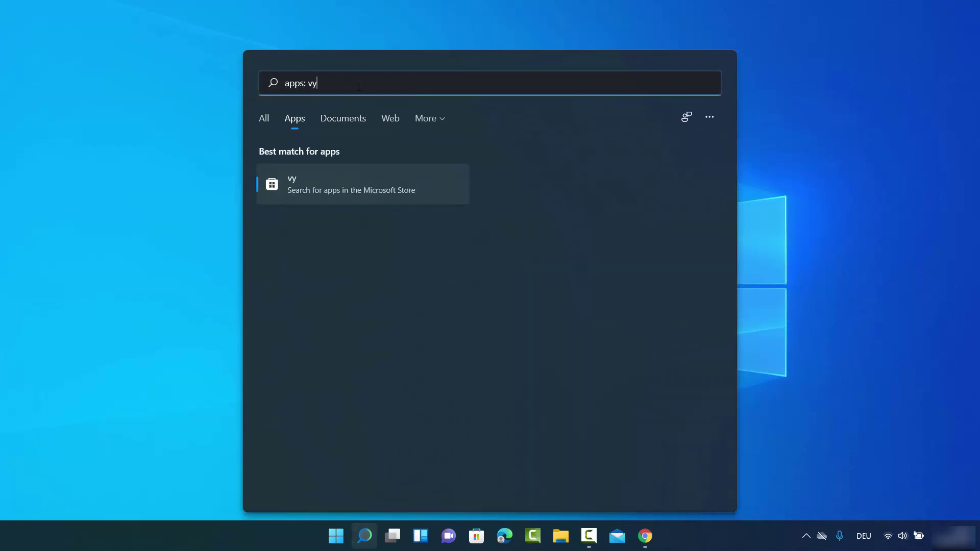
{"action": "type", "text": "sor"}
{"action": "left_click", "coordinate": [185, 204]}
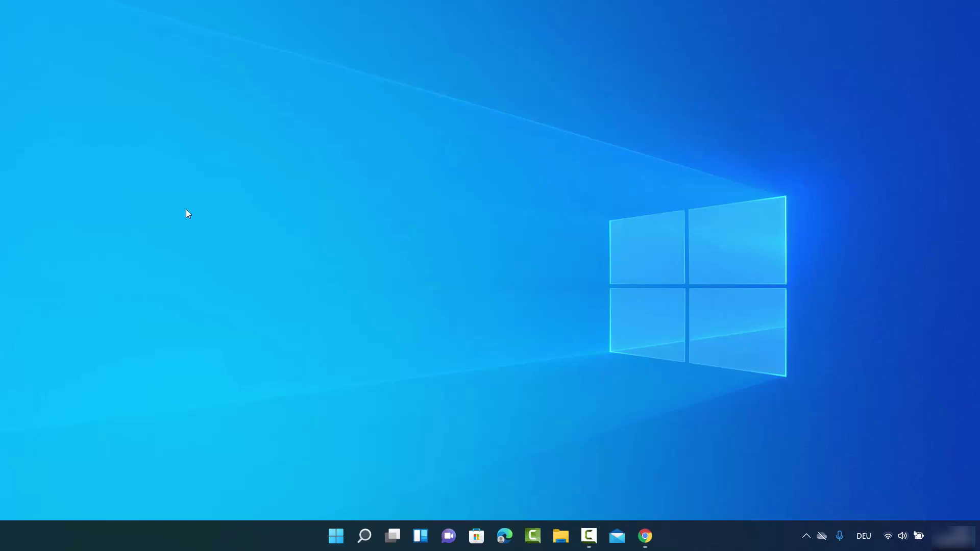
Open Settings from the Start right-click menu and go to Apps > Apps & features.
{"action": "right_click", "coordinate": [332, 536]}
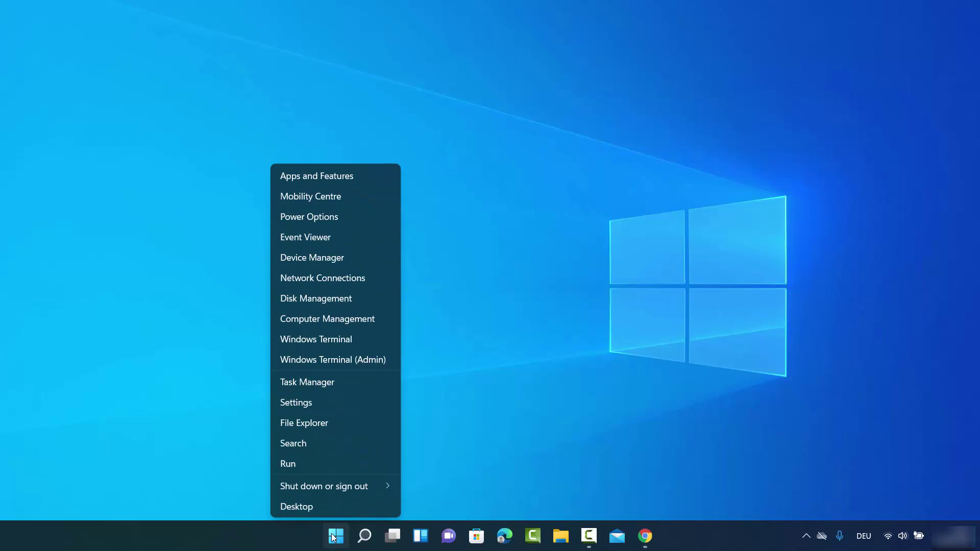
{"action": "left_click", "coordinate": [473, 440]}
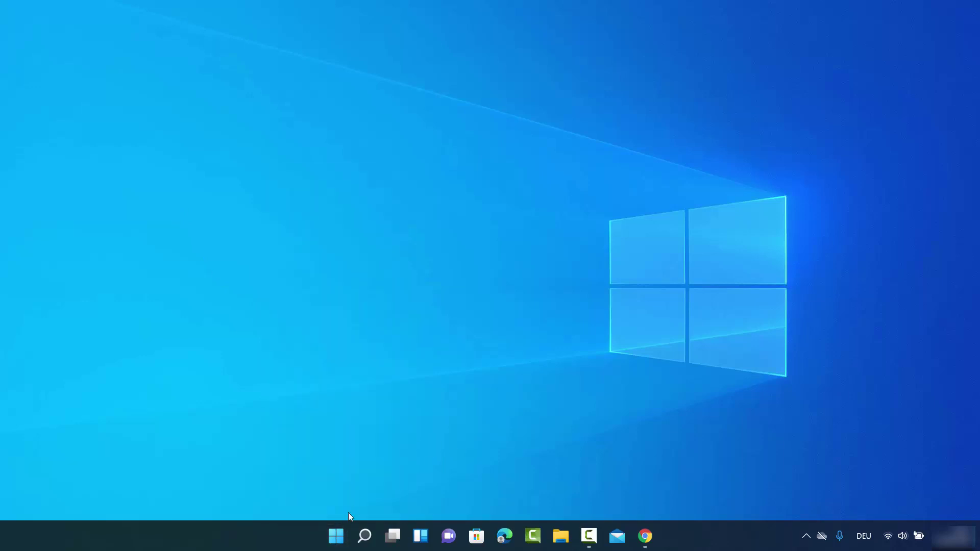
{"action": "right_click", "coordinate": [333, 537]}
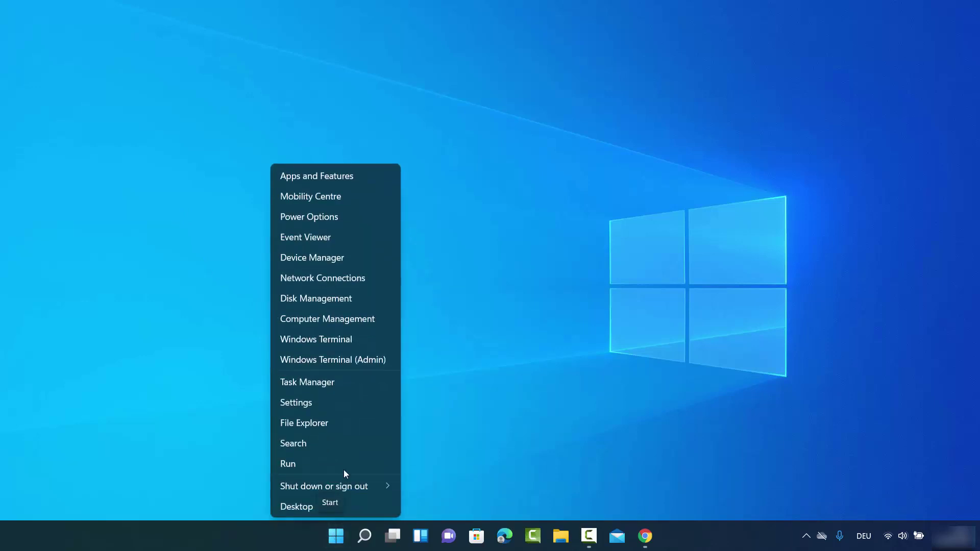
{"action": "left_click", "coordinate": [313, 405]}
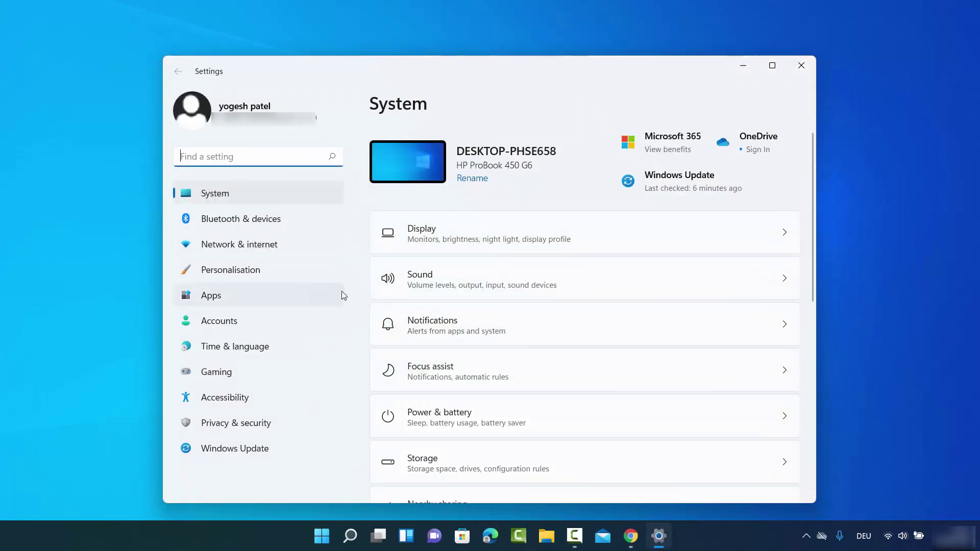
{"action": "left_click", "coordinate": [228, 295]}
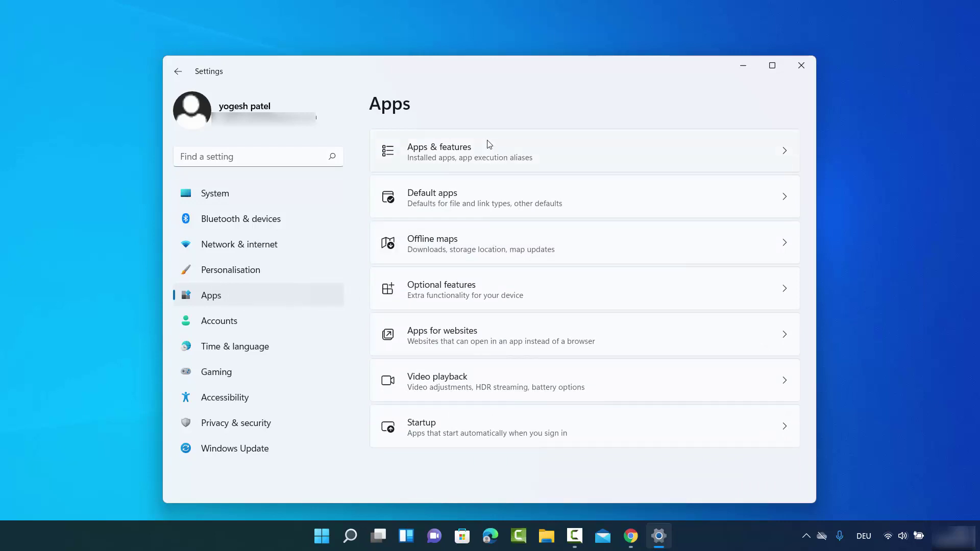
{"action": "left_click", "coordinate": [433, 154]}
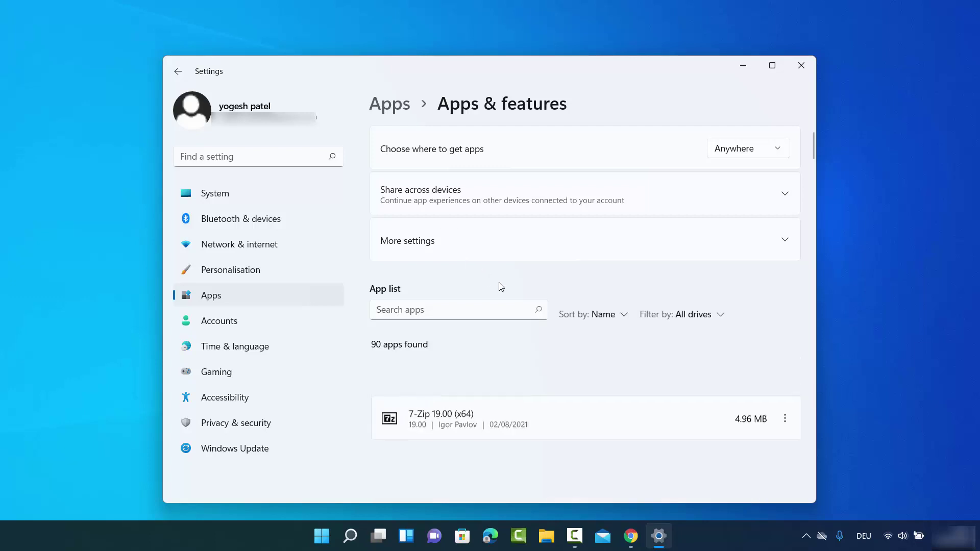
Scroll to Oracle VM VirtualBox 6.1.6 and bring up its uninstall confirmation.
{"action": "scroll", "coordinate": [501, 287], "scroll_direction": "down", "scroll_amount": 1}
{"action": "scroll", "coordinate": [501, 289], "scroll_direction": "down", "scroll_amount": 3}
{"action": "scroll", "coordinate": [442, 308], "scroll_direction": "down", "scroll_amount": 8}
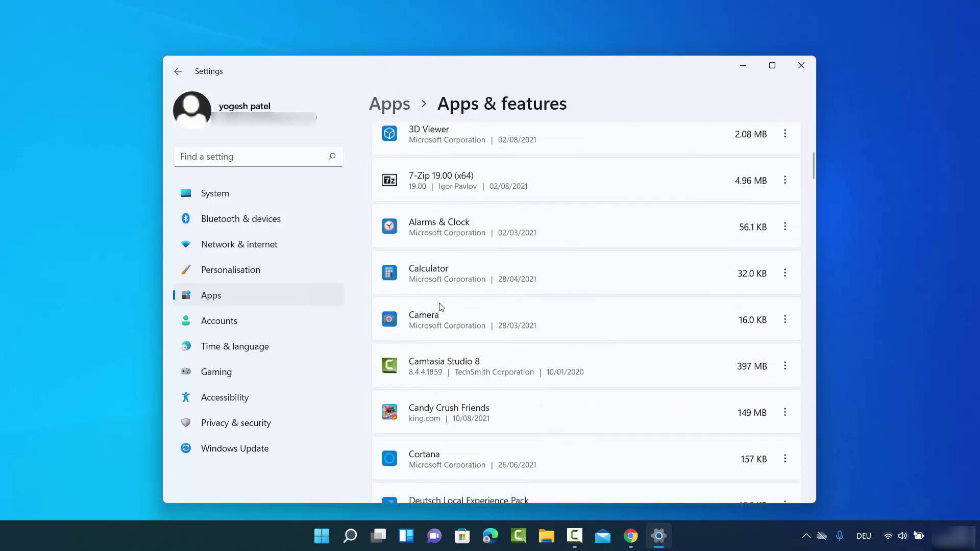
{"action": "scroll", "coordinate": [442, 308], "scroll_direction": "down", "scroll_amount": 15}
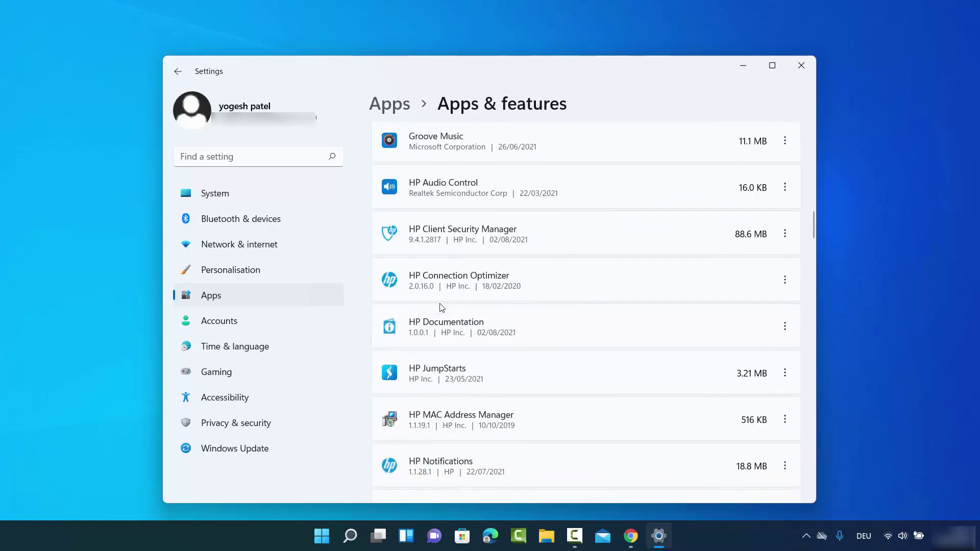
{"action": "scroll", "coordinate": [442, 306], "scroll_direction": "down", "scroll_amount": 8}
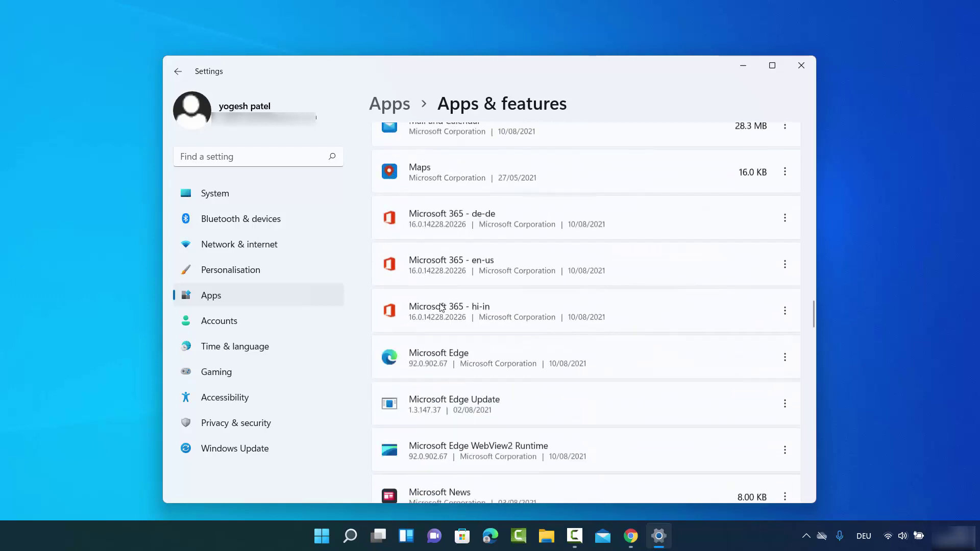
{"action": "scroll", "coordinate": [442, 308], "scroll_direction": "down", "scroll_amount": 2}
{"action": "scroll", "coordinate": [442, 307], "scroll_direction": "up", "scroll_amount": 7}
{"action": "scroll", "coordinate": [442, 307], "scroll_direction": "up", "scroll_amount": 7}
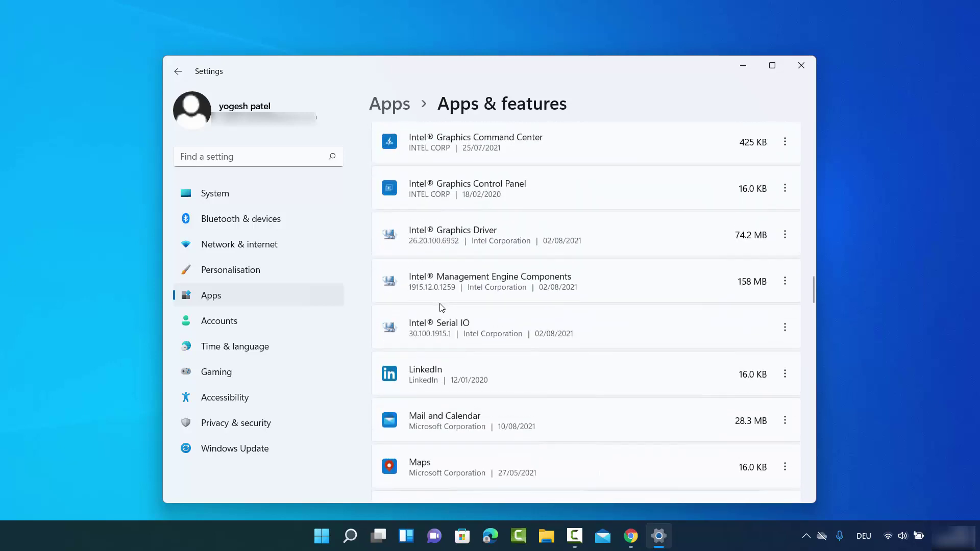
{"action": "scroll", "coordinate": [442, 307], "scroll_direction": "up", "scroll_amount": 3}
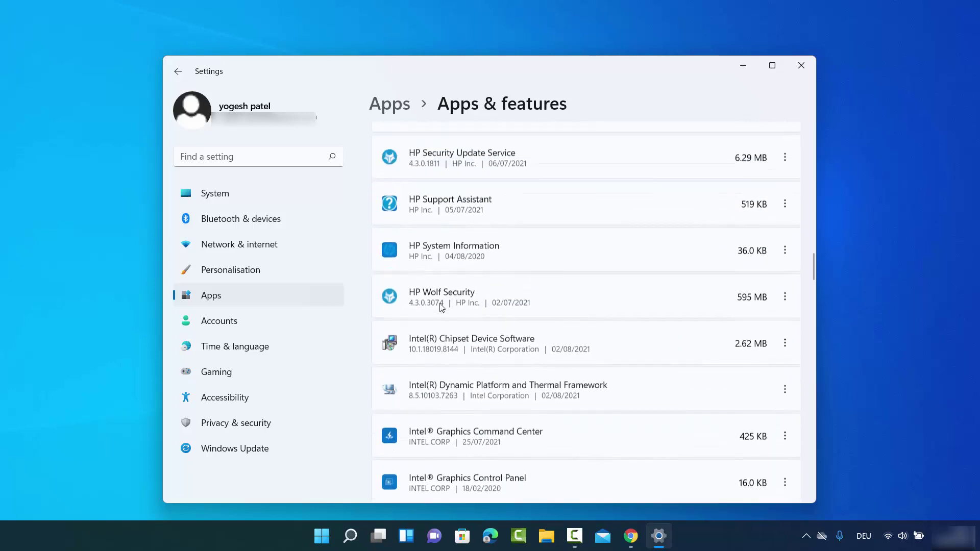
{"action": "scroll", "coordinate": [442, 308], "scroll_direction": "down", "scroll_amount": 2}
{"action": "scroll", "coordinate": [442, 307], "scroll_direction": "down", "scroll_amount": 8}
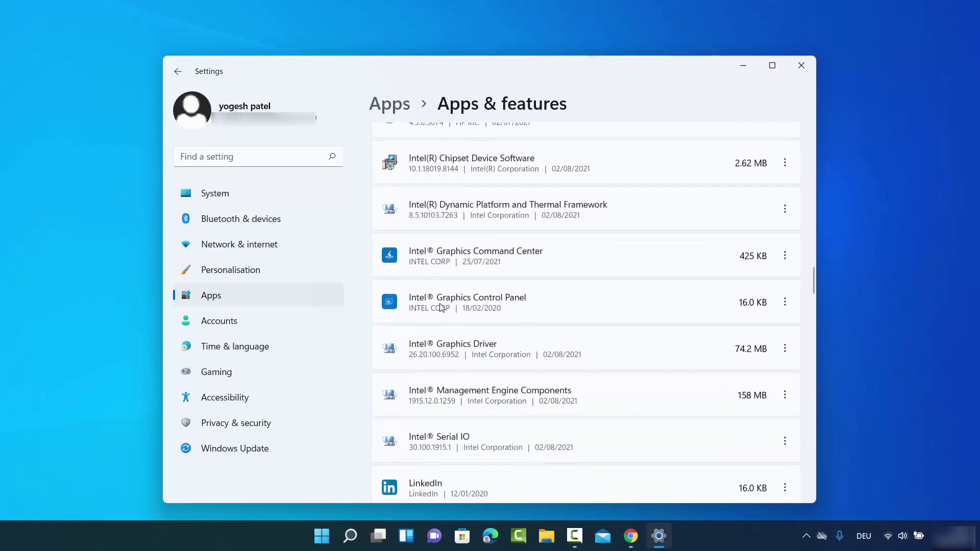
{"action": "scroll", "coordinate": [442, 307], "scroll_direction": "down", "scroll_amount": 8}
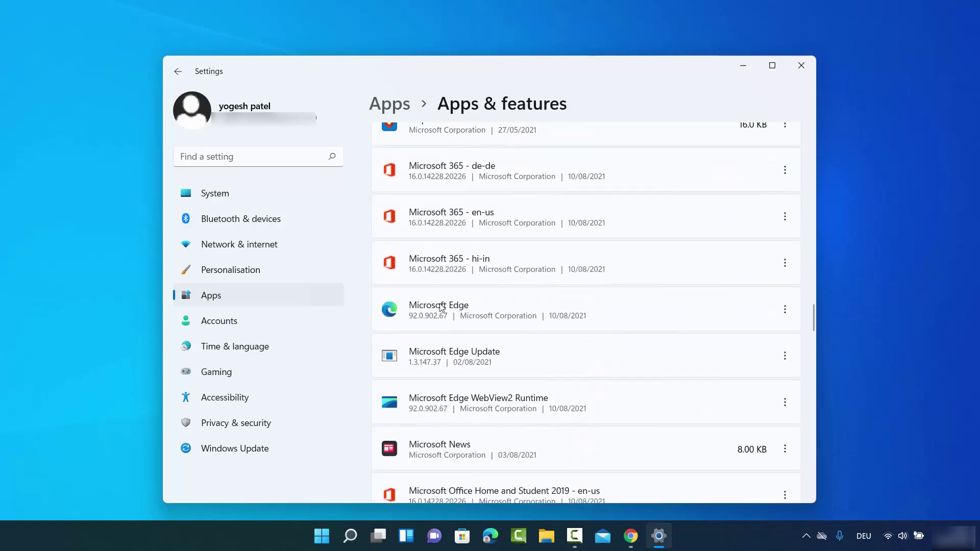
{"action": "scroll", "coordinate": [442, 307], "scroll_direction": "down", "scroll_amount": 7}
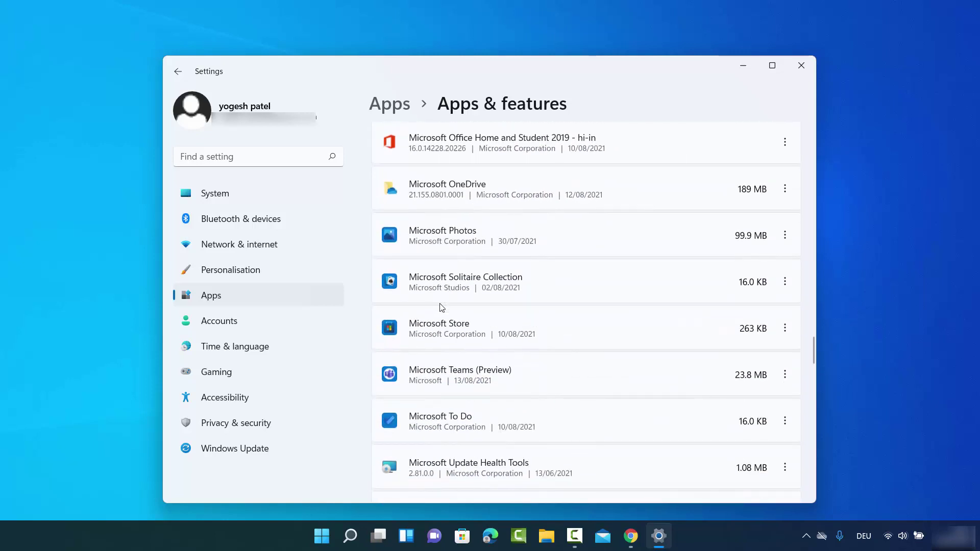
{"action": "scroll", "coordinate": [442, 307], "scroll_direction": "down", "scroll_amount": 8}
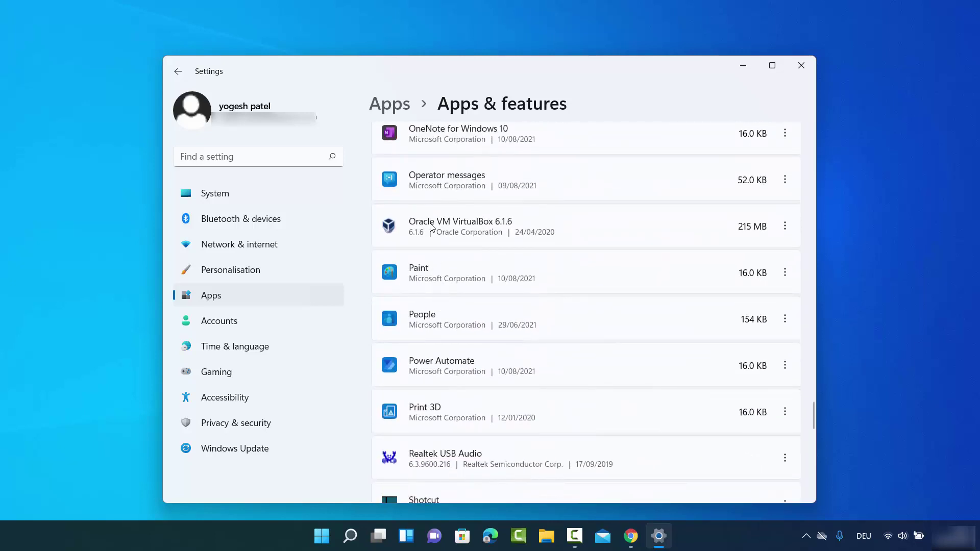
{"action": "left_click", "coordinate": [786, 227]}
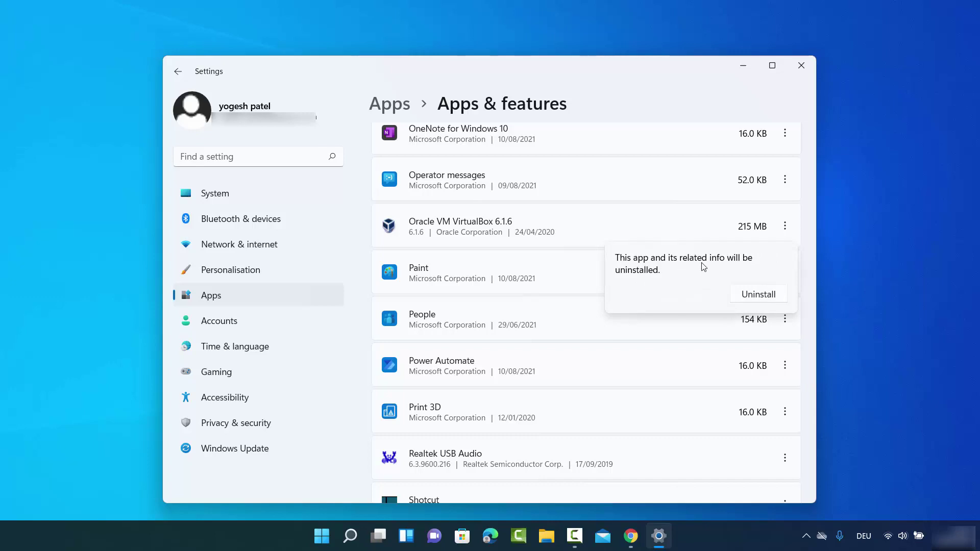
Confirm the VirtualBox uninstall, check it left the app list, and close Settings.
{"action": "left_click", "coordinate": [747, 295]}
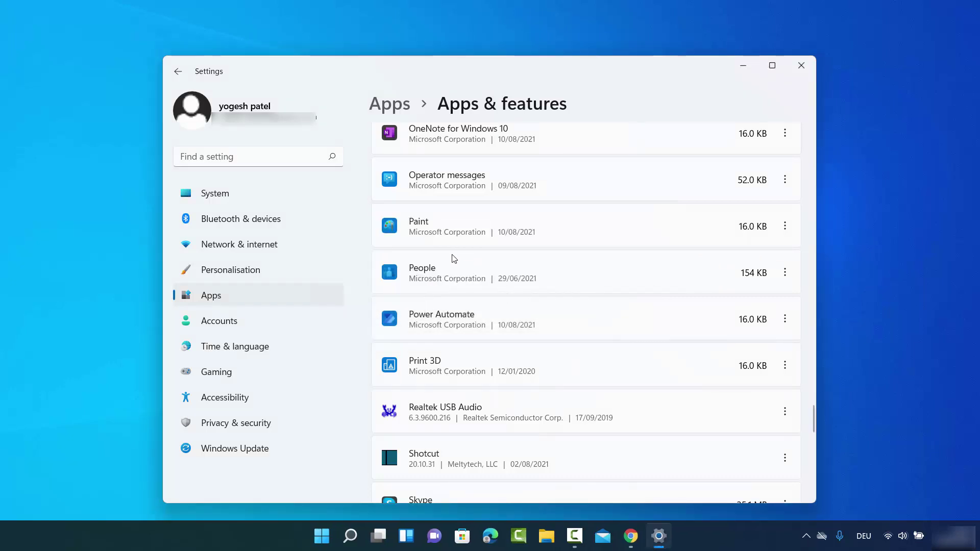
{"action": "scroll", "coordinate": [434, 278], "scroll_direction": "up", "scroll_amount": 10}
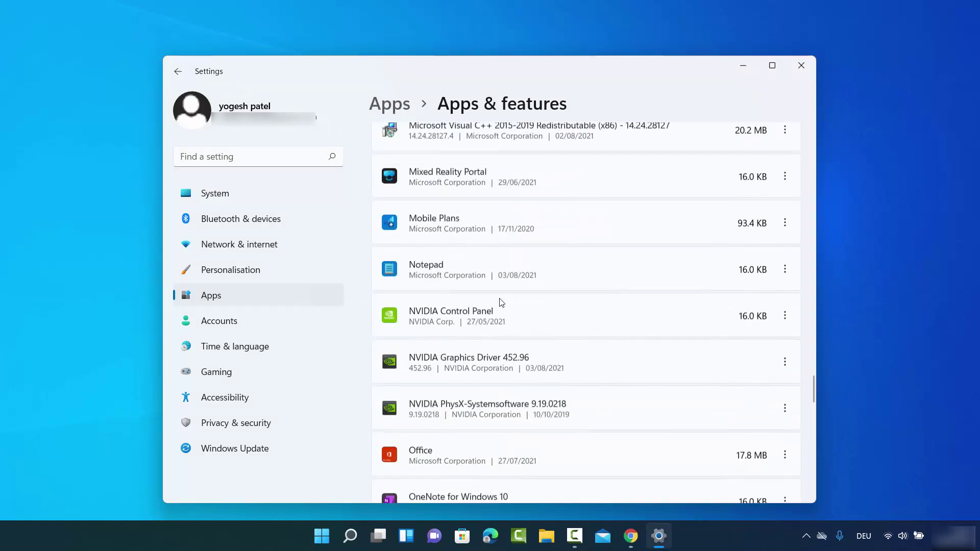
{"action": "scroll", "coordinate": [501, 302], "scroll_direction": "down", "scroll_amount": 20}
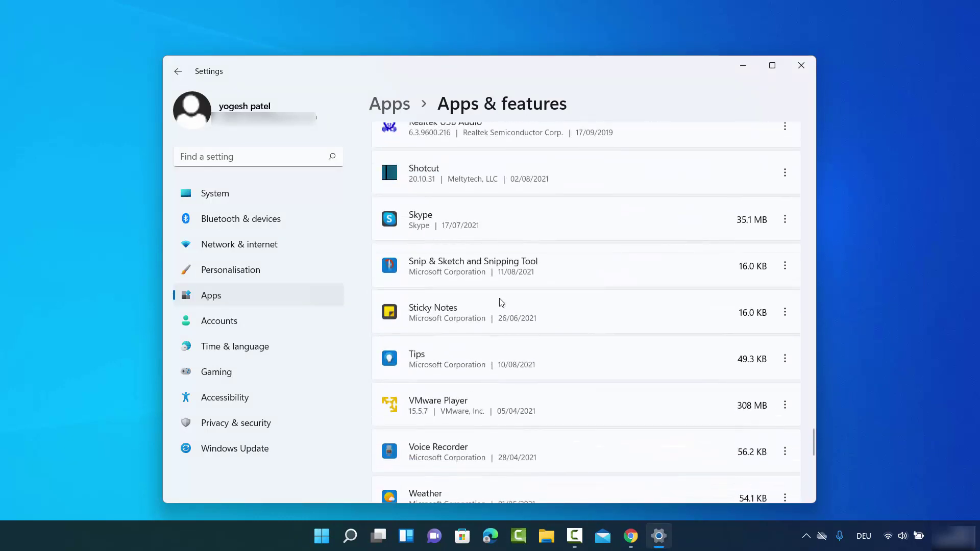
{"action": "scroll", "coordinate": [502, 302], "scroll_direction": "down", "scroll_amount": 4}
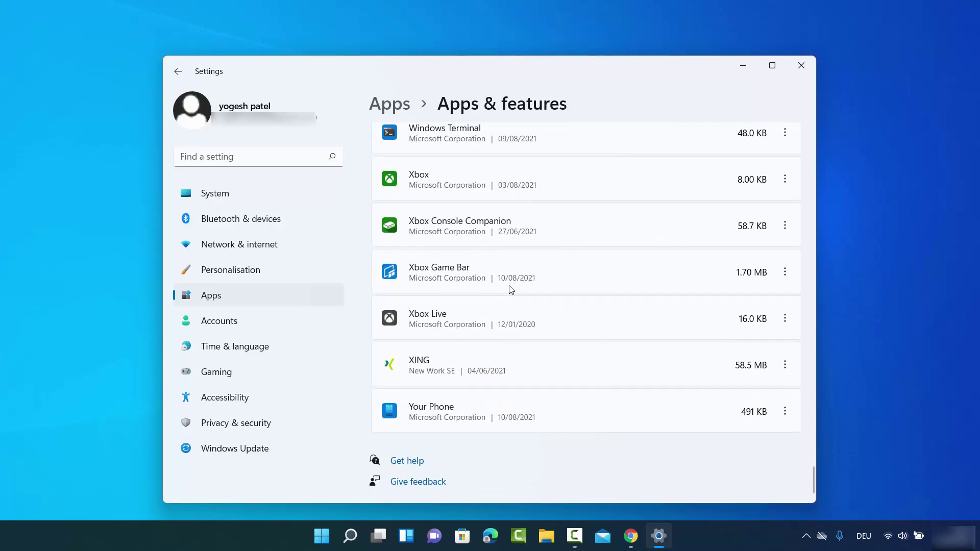
{"action": "left_click", "coordinate": [800, 66]}
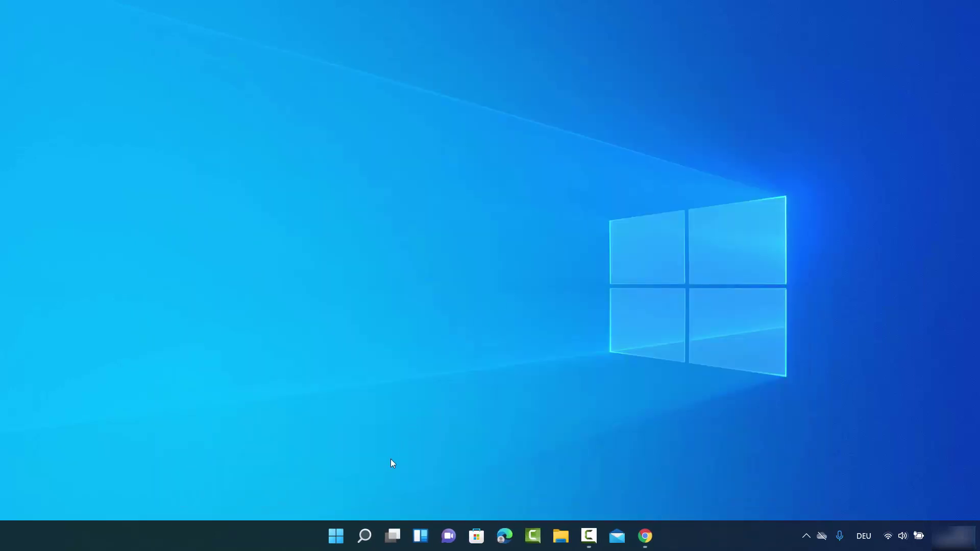
Open Control Panel by searching 'contr', keep Category view, and go to installed programs.
{"action": "left_click", "coordinate": [365, 537]}
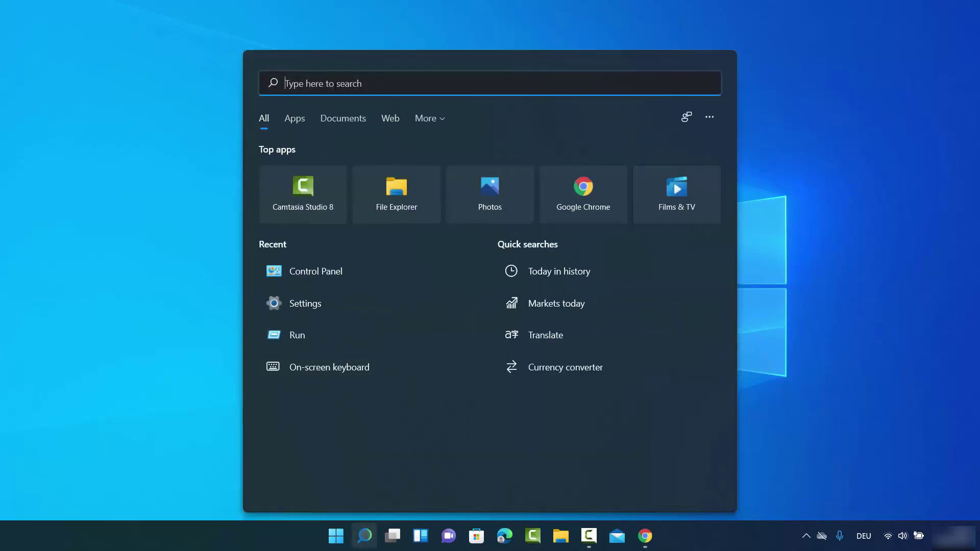
{"action": "type", "text": "cont"}
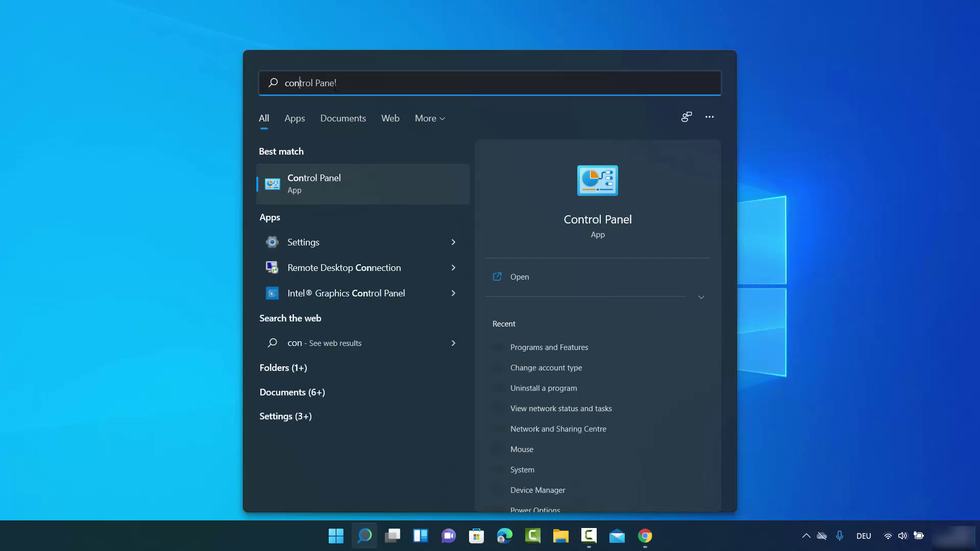
{"action": "type", "text": "r"}
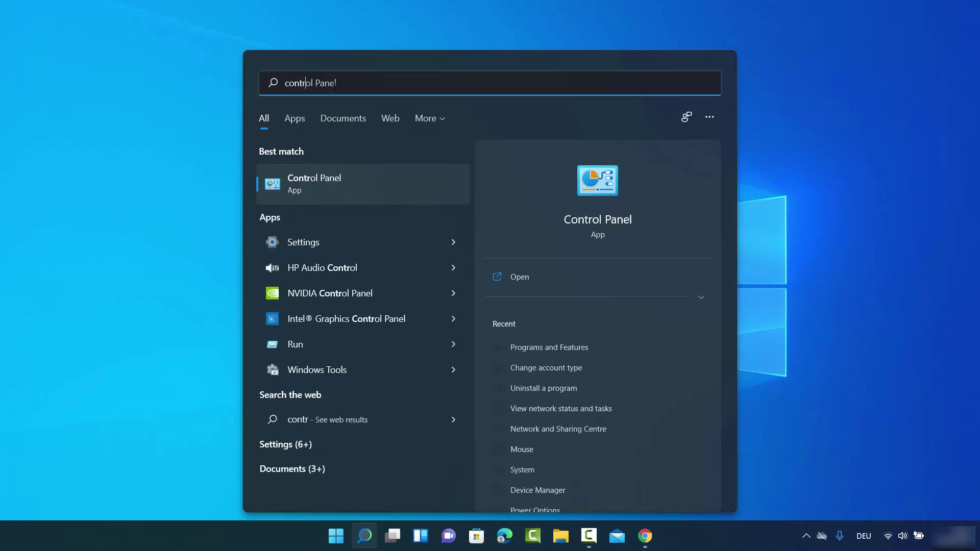
{"action": "left_click", "coordinate": [312, 188]}
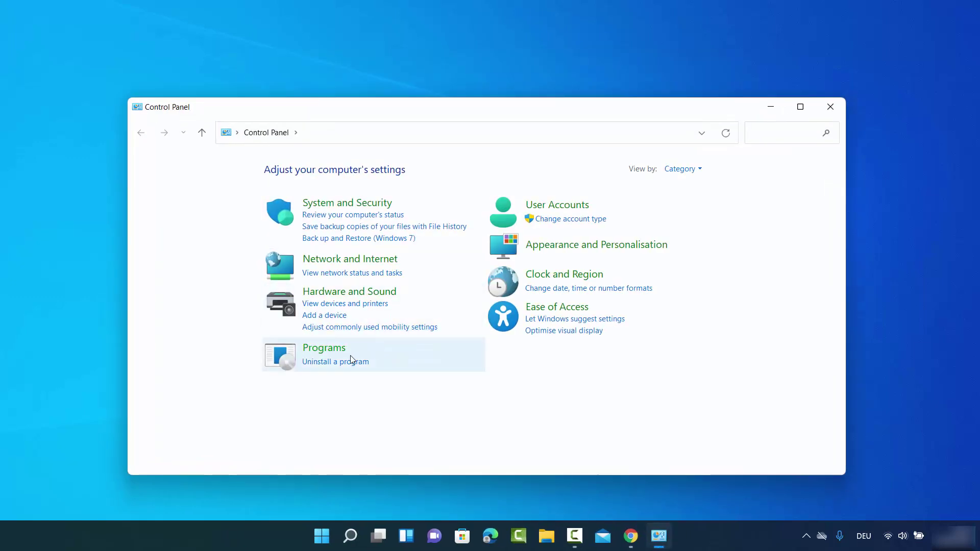
{"action": "left_click", "coordinate": [678, 171]}
{"action": "left_click", "coordinate": [679, 187]}
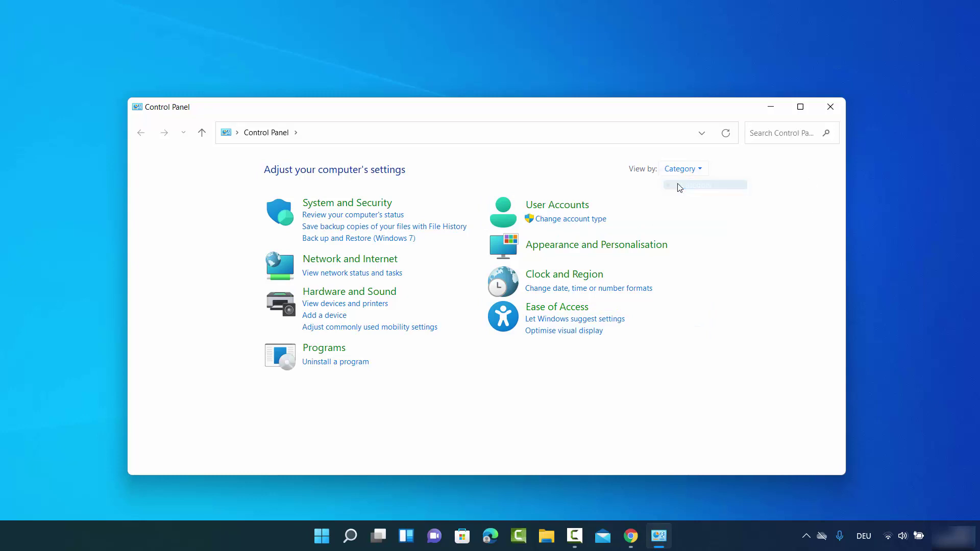
{"action": "left_click", "coordinate": [333, 362]}
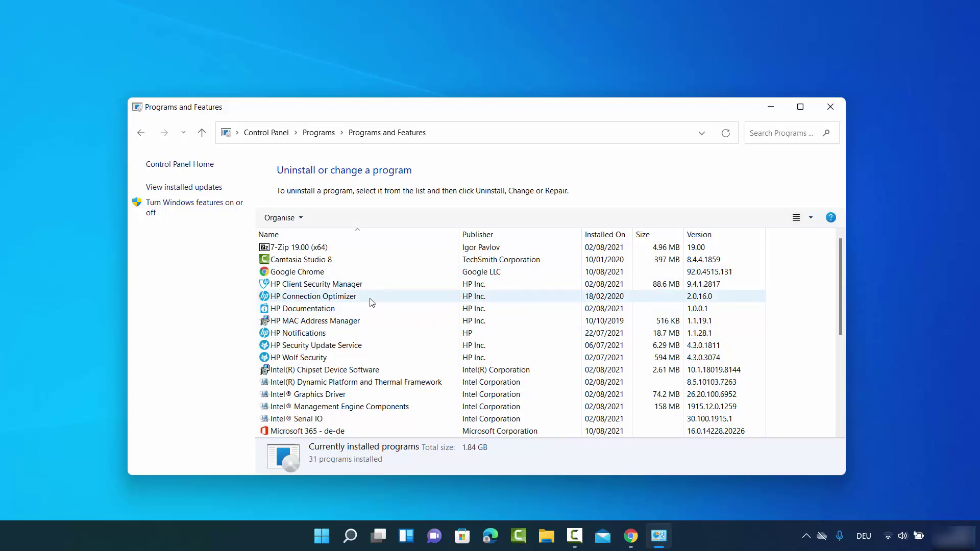
Select 7-Zip 19.00 (x64) in the list of 31 installed programs.
{"action": "left_click", "coordinate": [311, 247]}
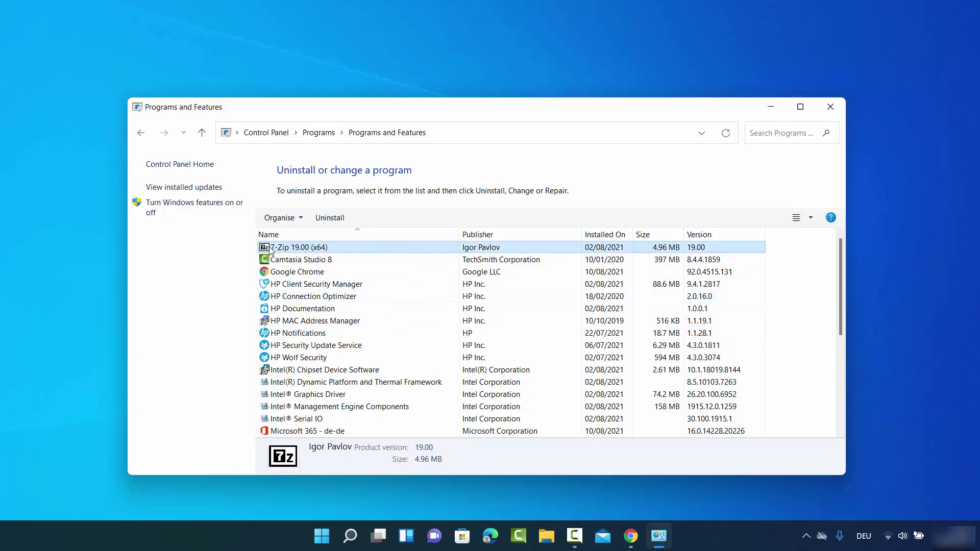